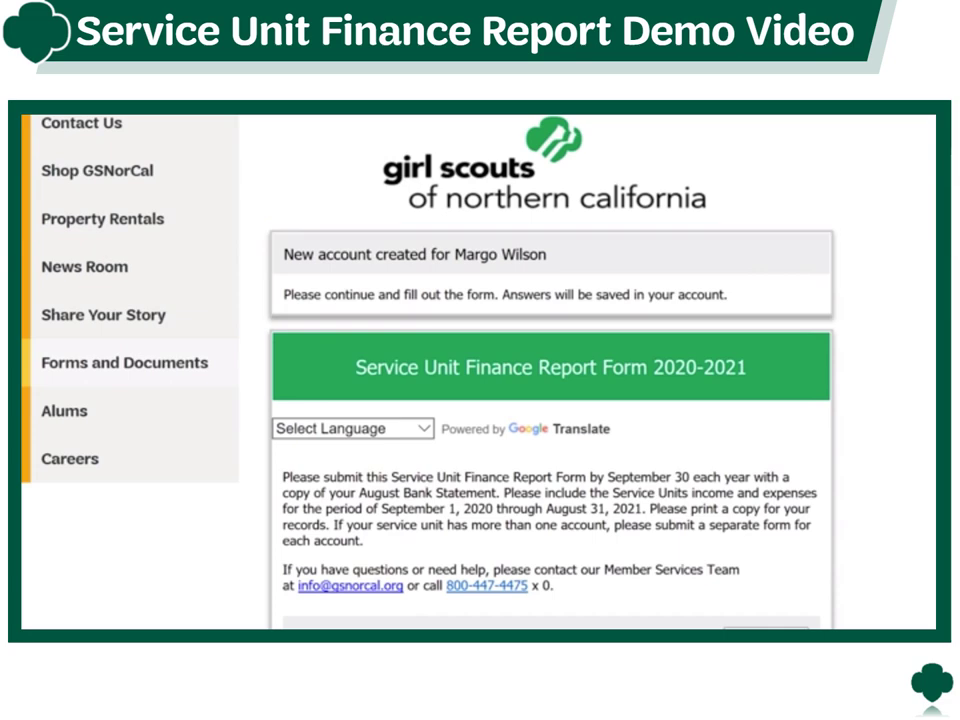
- Select 101- Montgomery Village and enter the treasurer's and leader support manager's full names
scroll(560, 380, "down", 6)
key("Down")
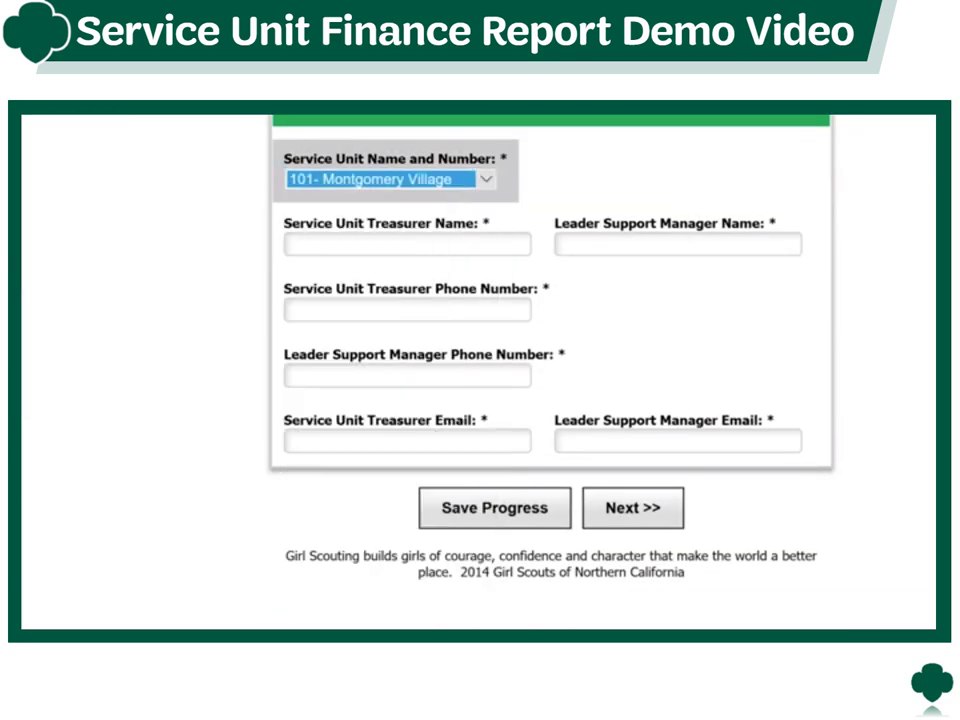
key("Tab")
key("Tab")
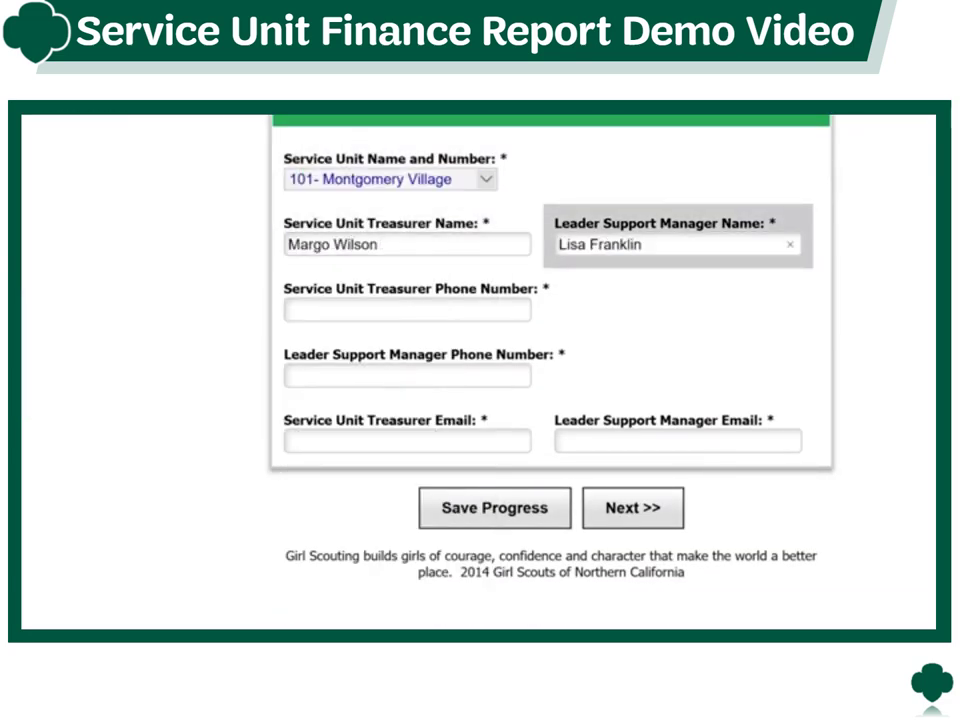
- Enter both contacts' phone numbers and e-mail addresses
key("Tab")
type("5555555555")
key("Tab")
type("4444444444")
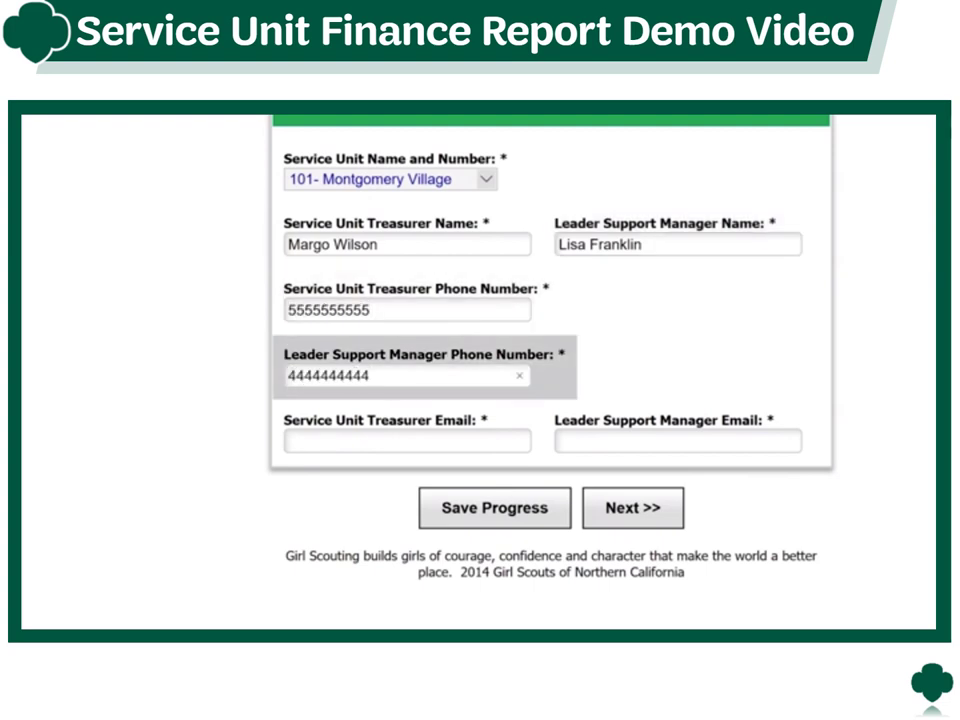
key("Tab")
key("Tab")
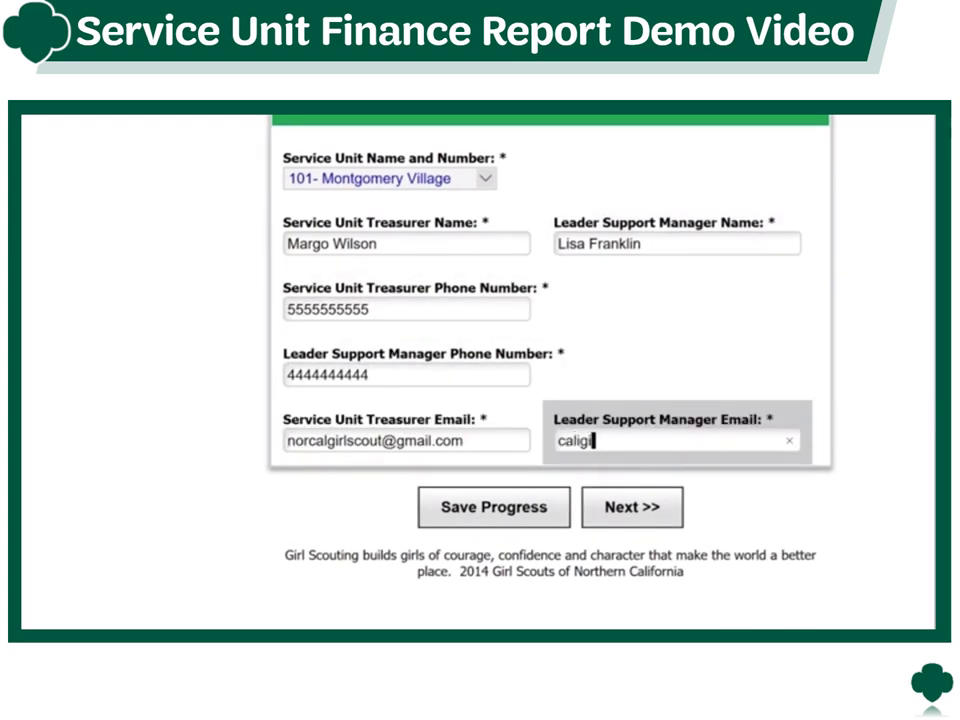
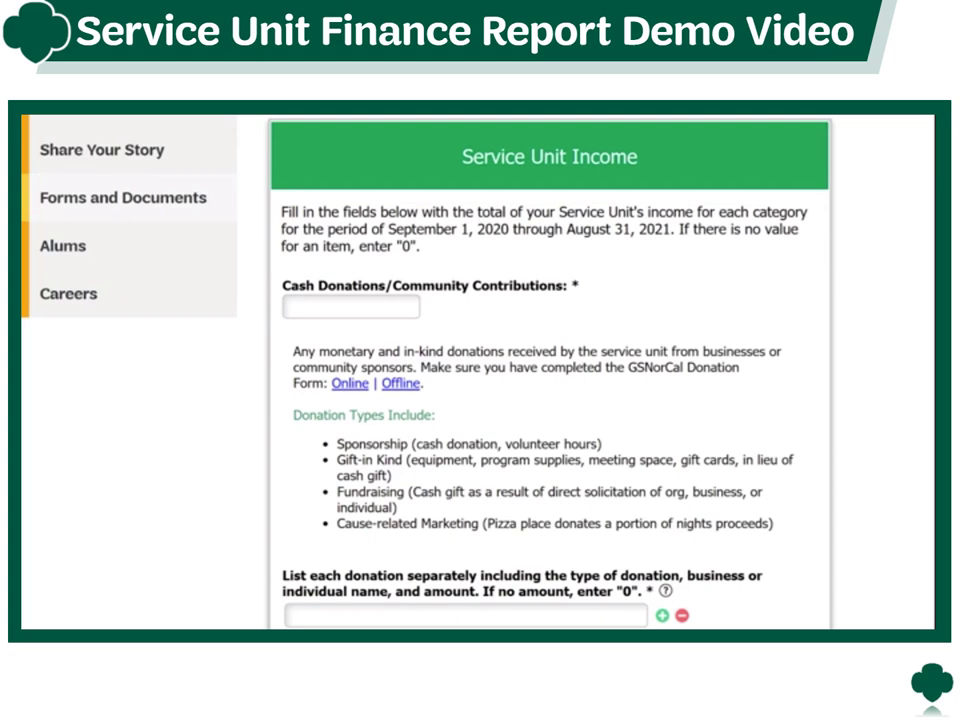
- Enter 235 as cash donations and list 'Soil and flowers, Lowes, $150' as a donation
left_click(350, 307)
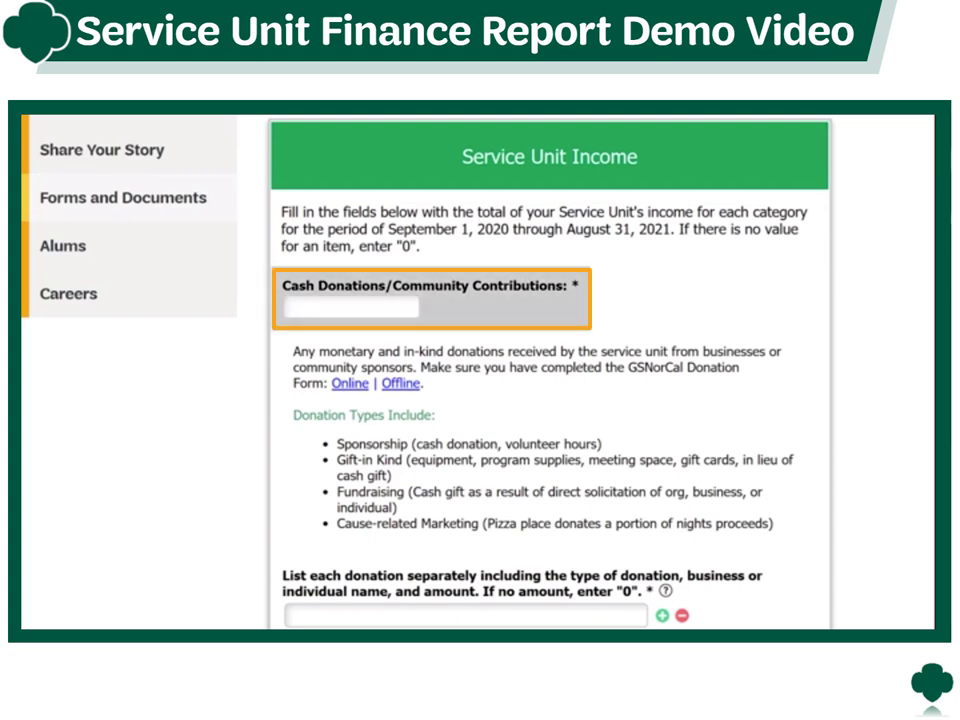
type("235")
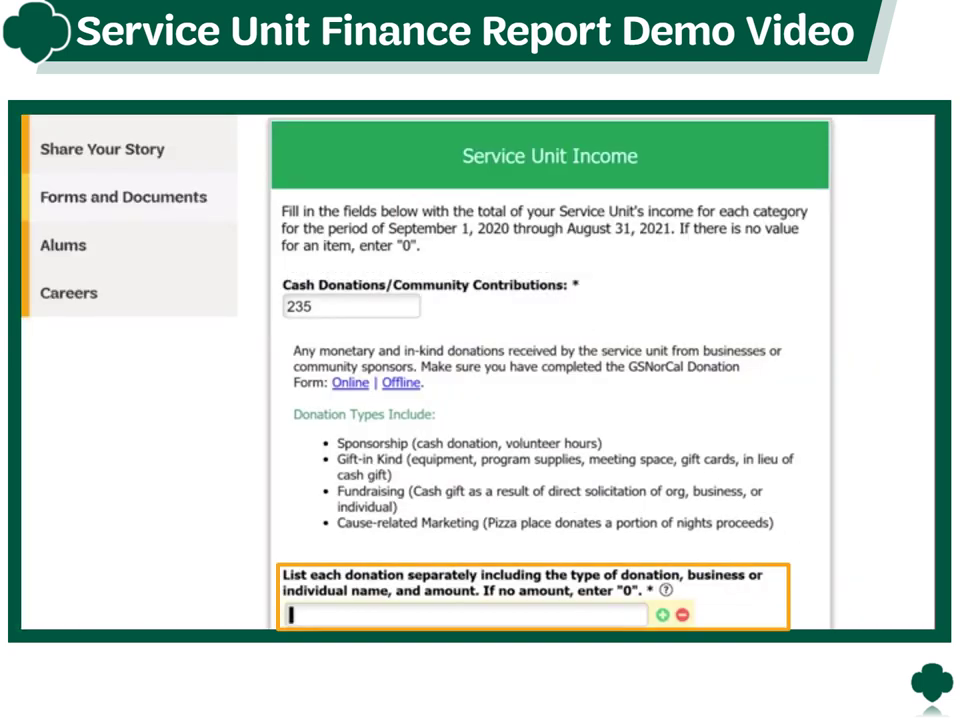
type("Soil and flowers, Lowe")
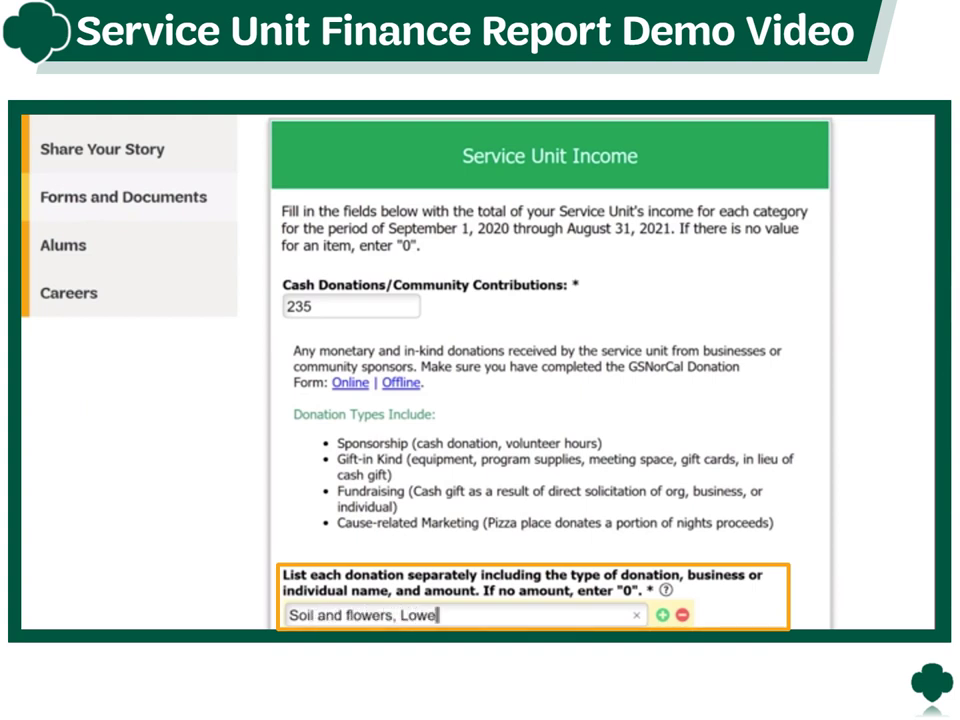
type("s, $150")
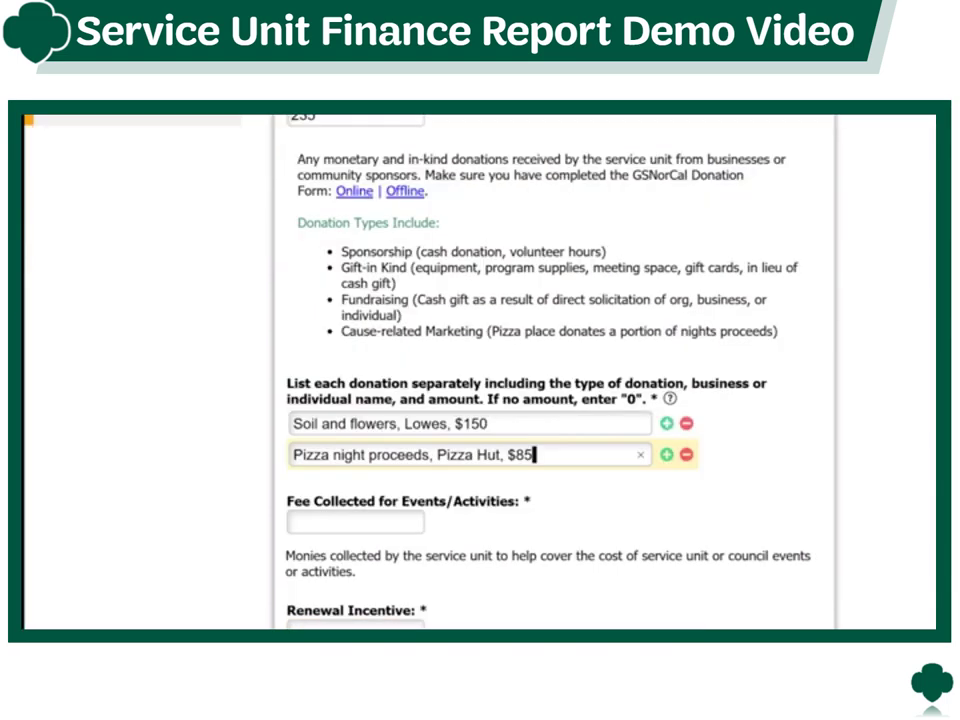
- Enter Renewal Incentive 0, Cookie Program Bonus 850, Fall Program Bonus 450, reward card reimbursement 350
scroll(550, 400, "down", 5)
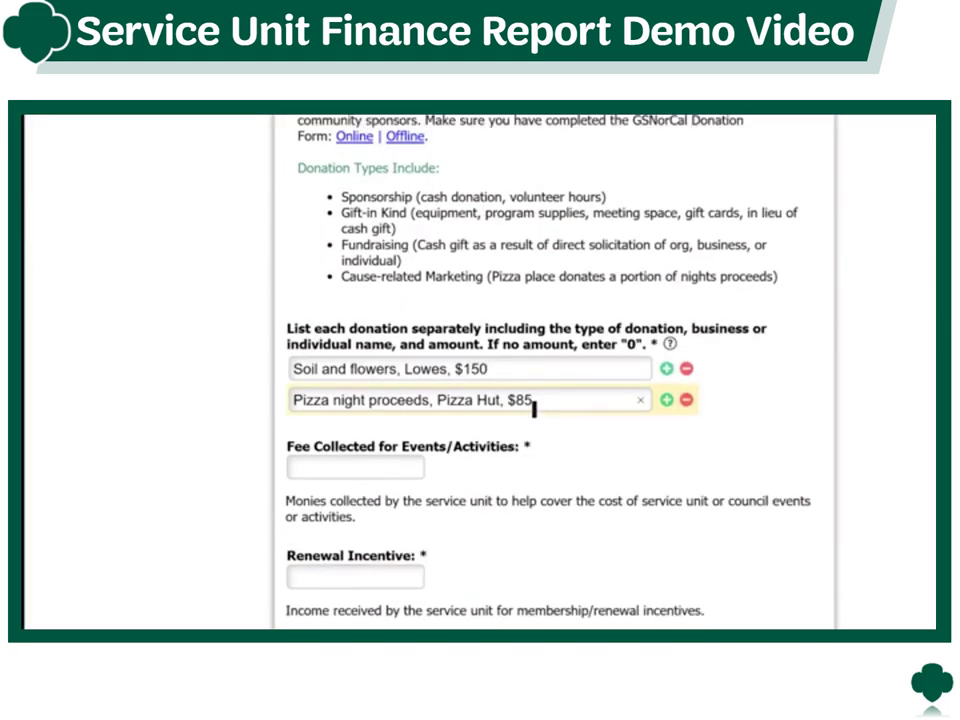
scroll(550, 380, "down", 2)
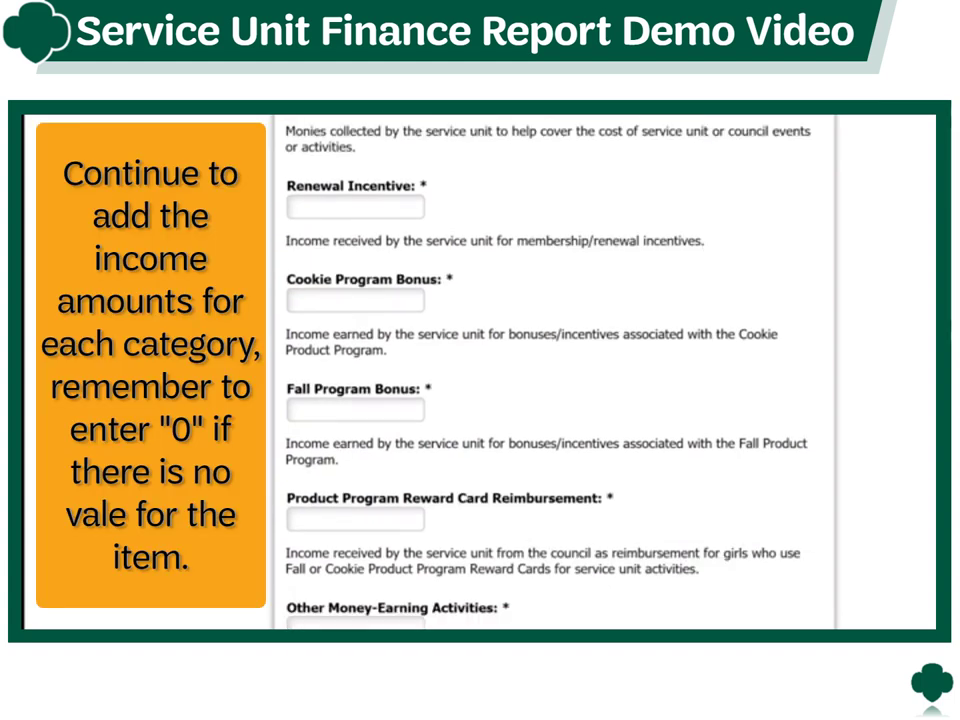
left_click(355, 207)
type("0")
key("Tab")
type("850")
key("Tab")
type("450")
key("Tab")
type("350")
- Set the remaining three income fields to 0
scroll(550, 370, "down", 8)
key("Tab")
type("0")
key("Tab")
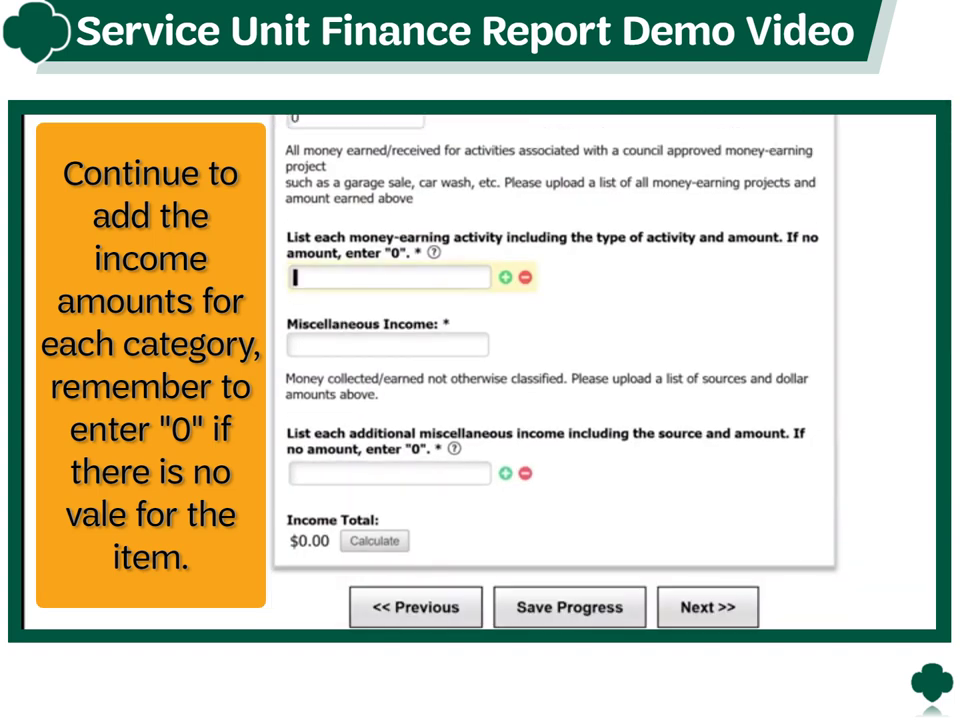
type("0")
key("Tab")
type("0")
key("Tab")
type("0")
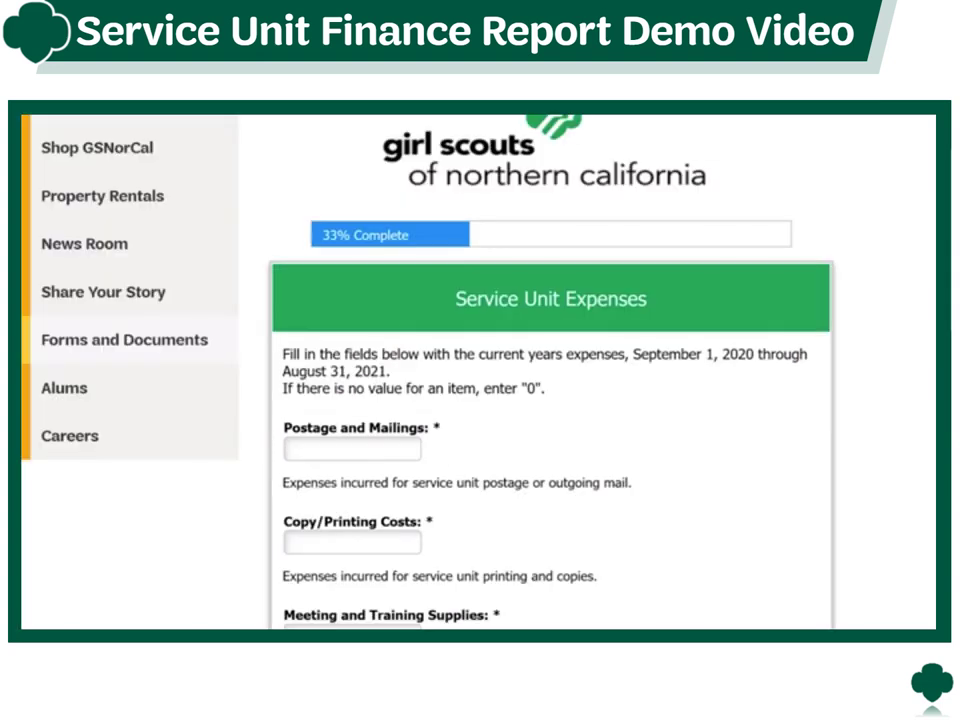
- Enter expenses 200, Copy/Printing 350, supplies 100, event 0, site rental 400, equipment 300
type("200")
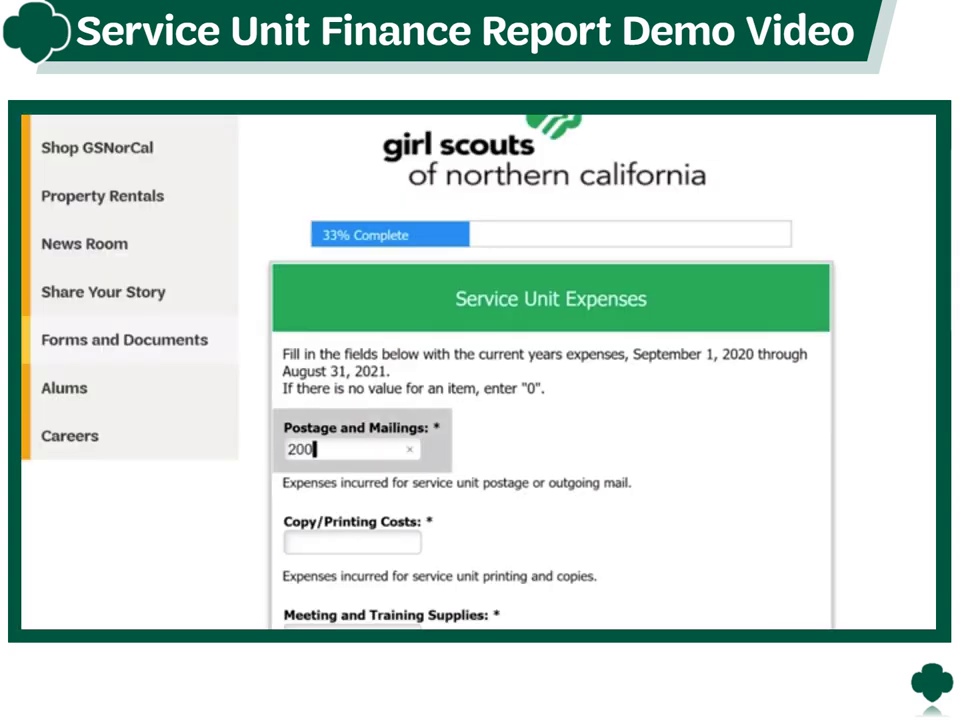
key("Tab")
type("350")
key("Tab")
type("100")
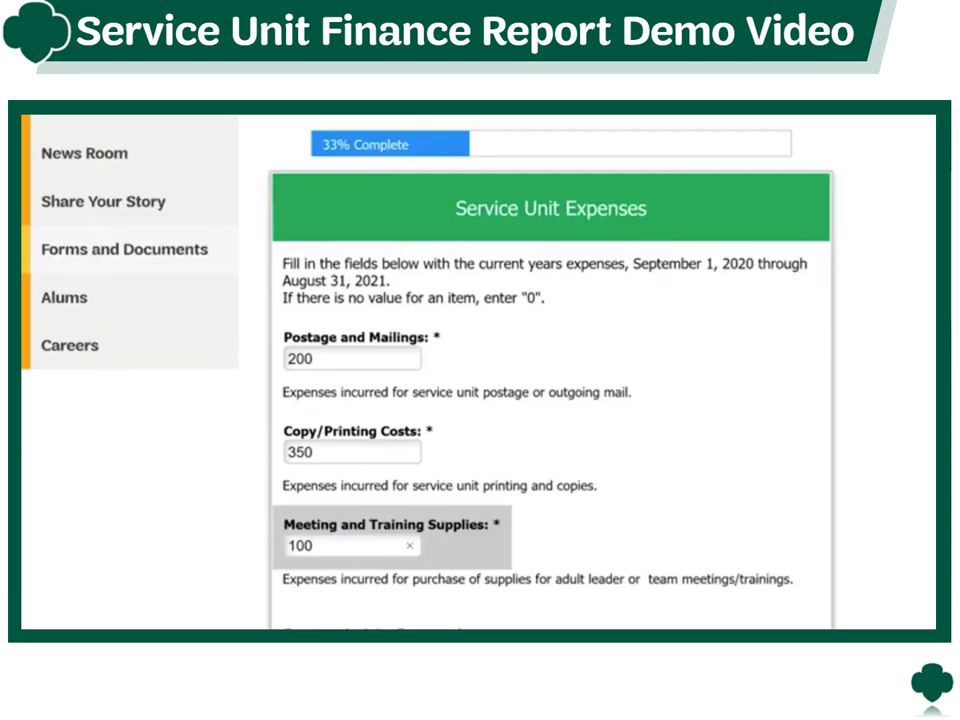
type("0")
scroll(580, 380, "down", 4)
key("Tab")
type("100")
key("Tab")
type("400")
key("Tab")
type("300")
key("Tab")
type("0")
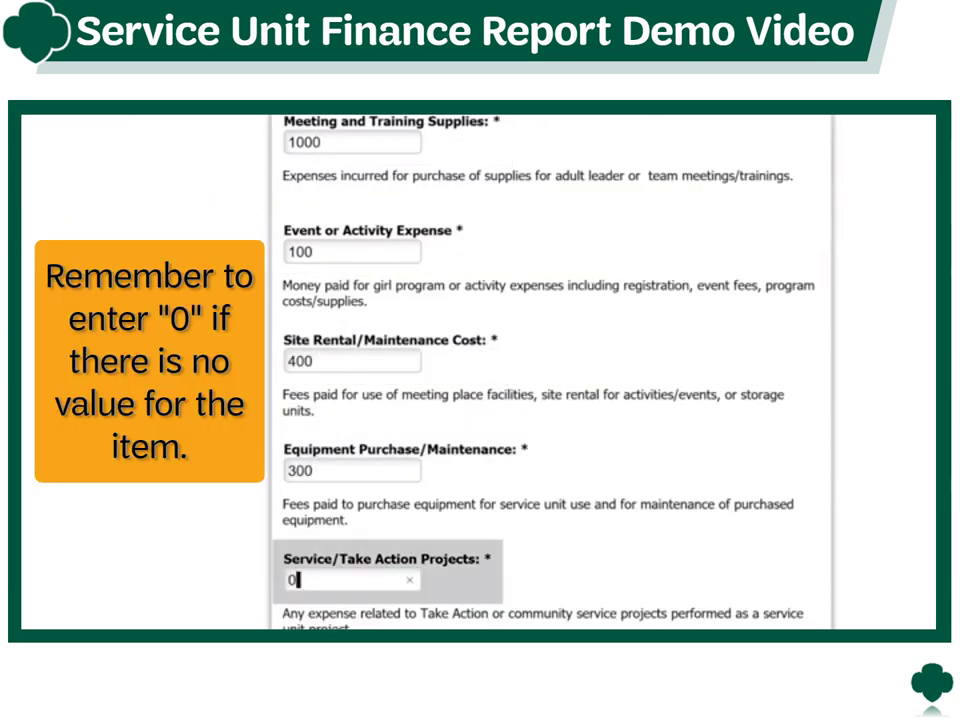
- Enter Donations 0, Insurance 100, Destinations 500, Recruitment 350, and Miscellaneous 0
scroll(550, 380, "down", 10)
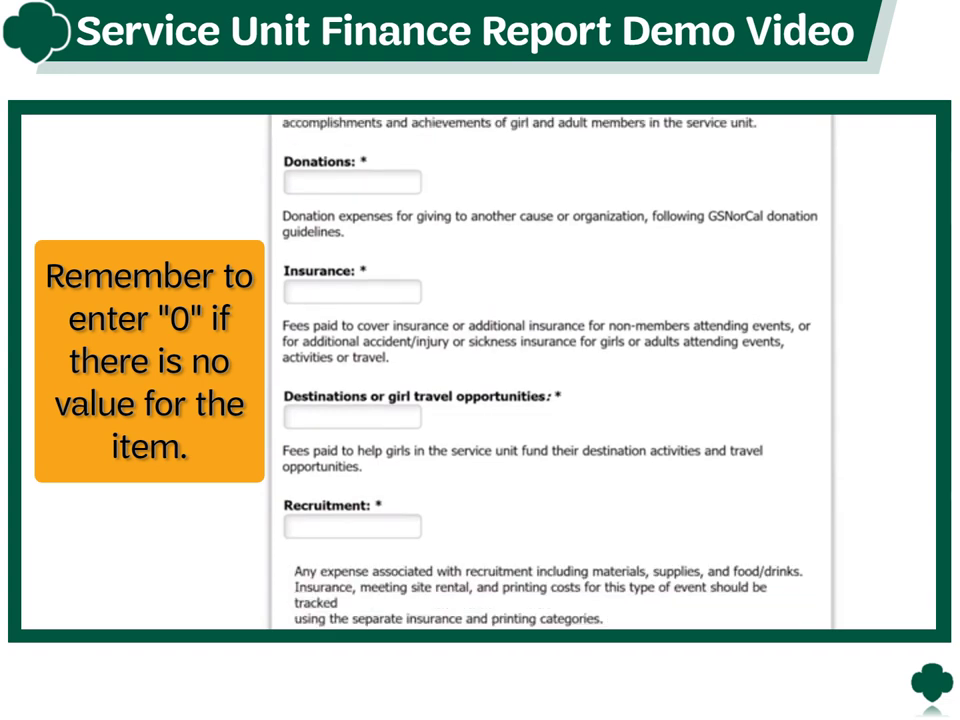
left_click(352, 182)
type("0")
key("Tab")
type("100")
key("Tab")
type("500")
key("Tab")
type("350")
key("Tab")
type("0")
key("Tab")
type("0")
key("Tab")
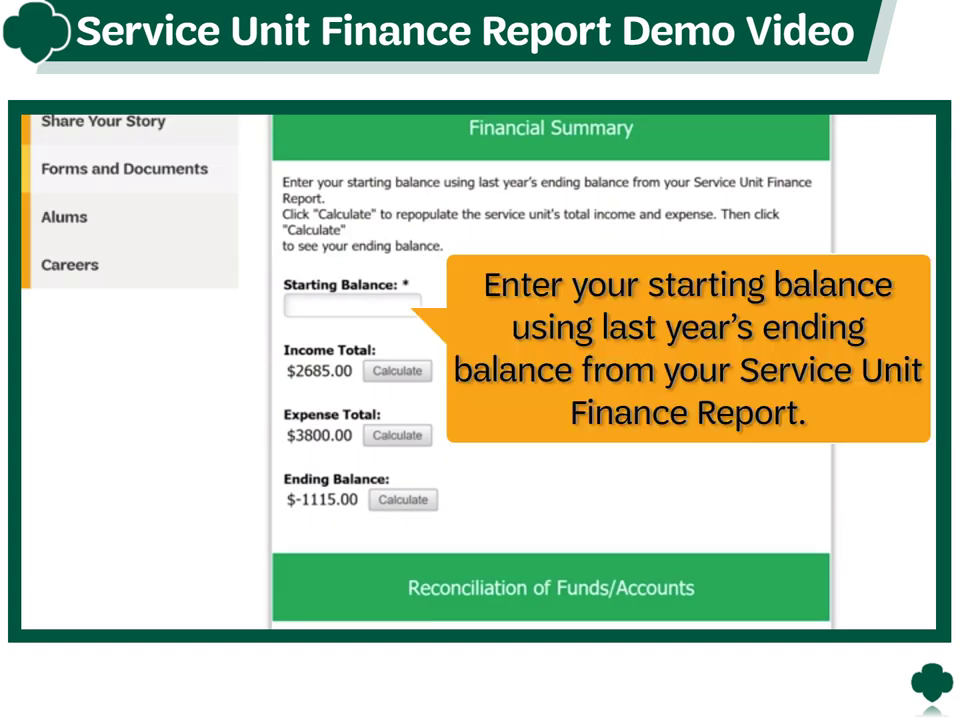
- Enter 1300 as the Financial Summary starting balance and move past the totals
left_click(350, 306)
type("1")
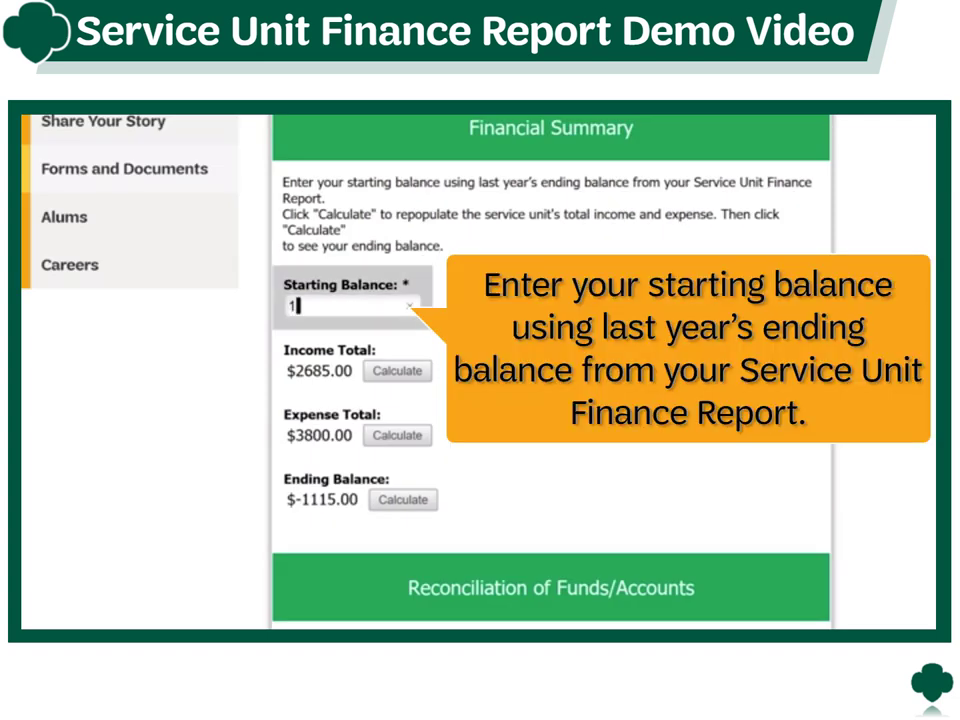
type("300")
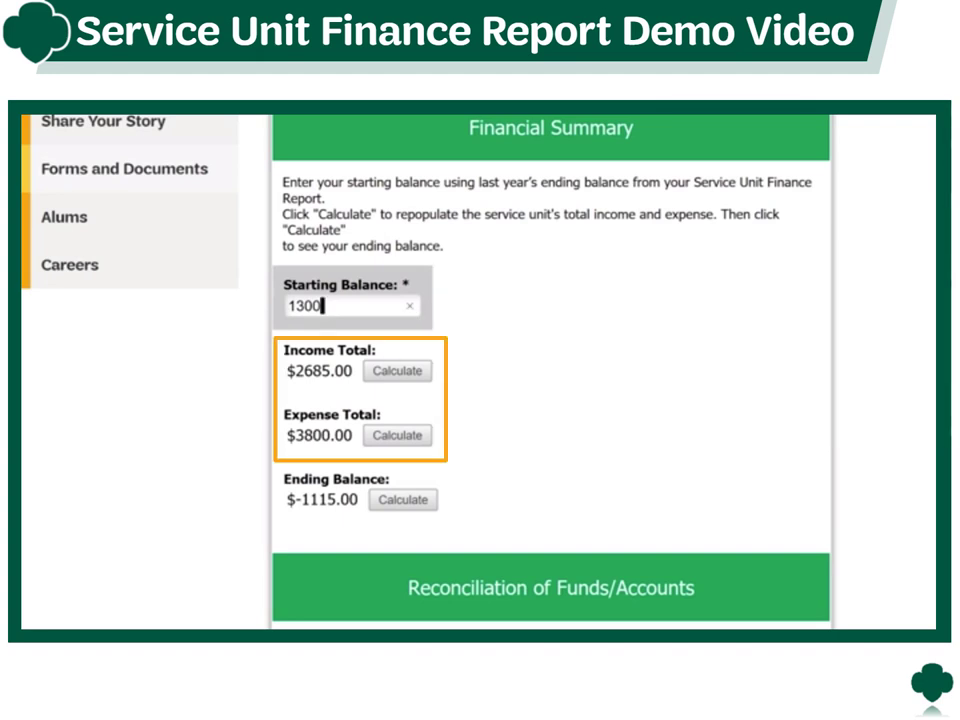
key("Tab")
key("Tab")
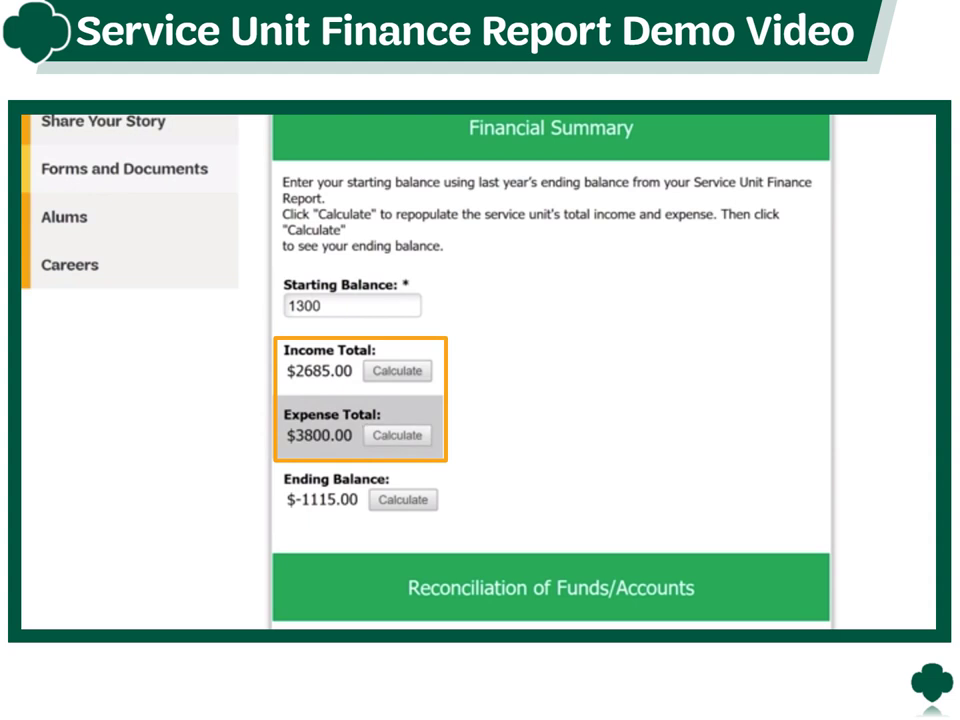
key("Tab")
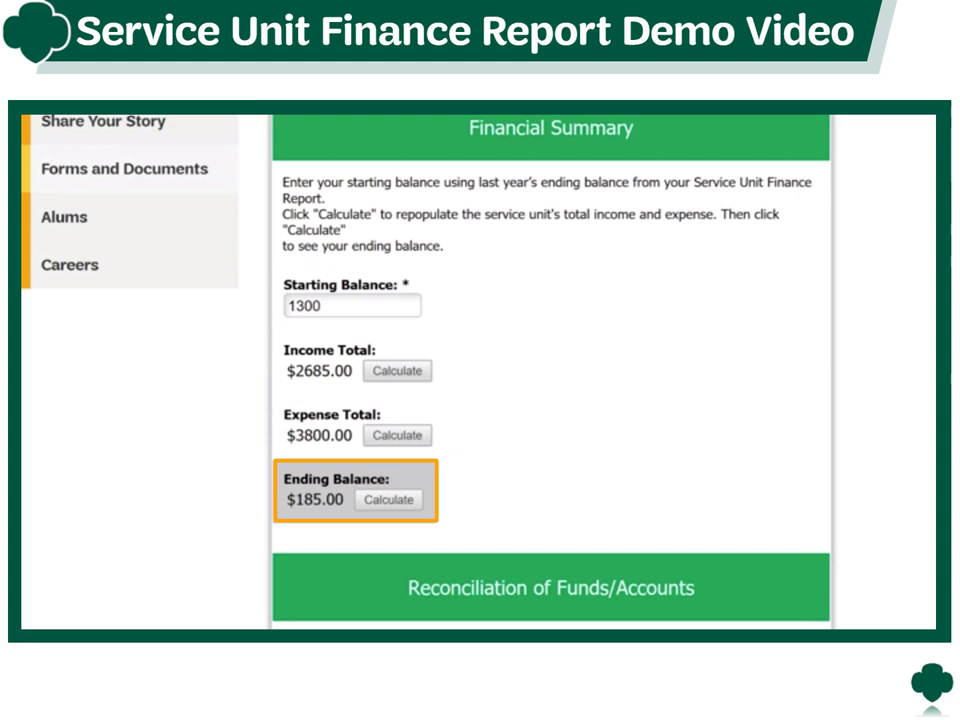
- Enter bank statement balance 185, outstanding deposits and checks 0, and calculate the grand total
scroll(550, 370, "down", 3)
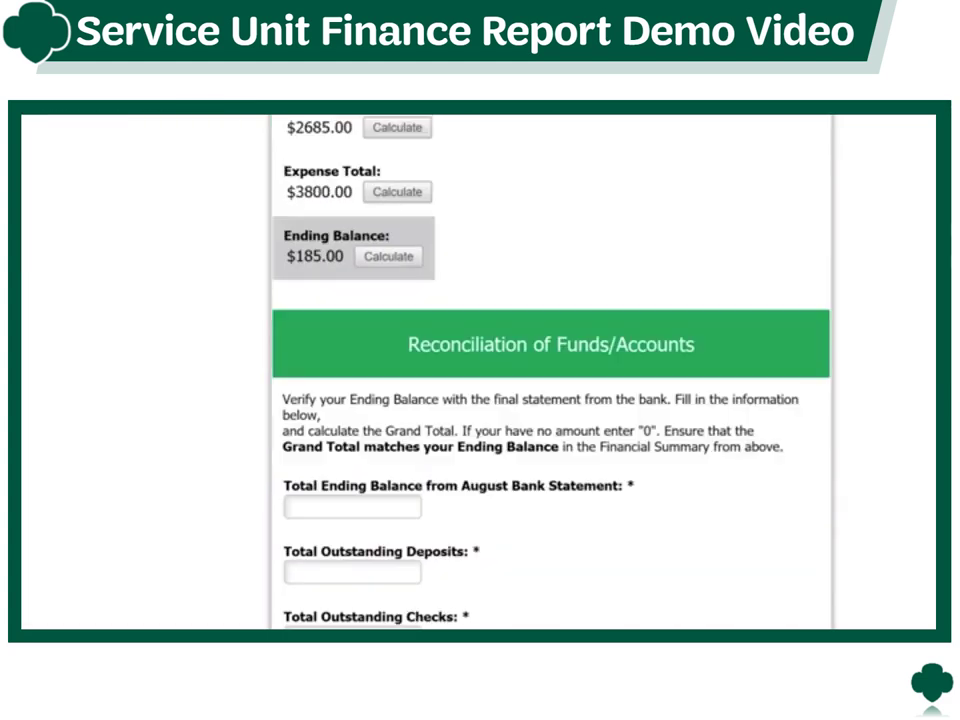
scroll(550, 370, "down", 3)
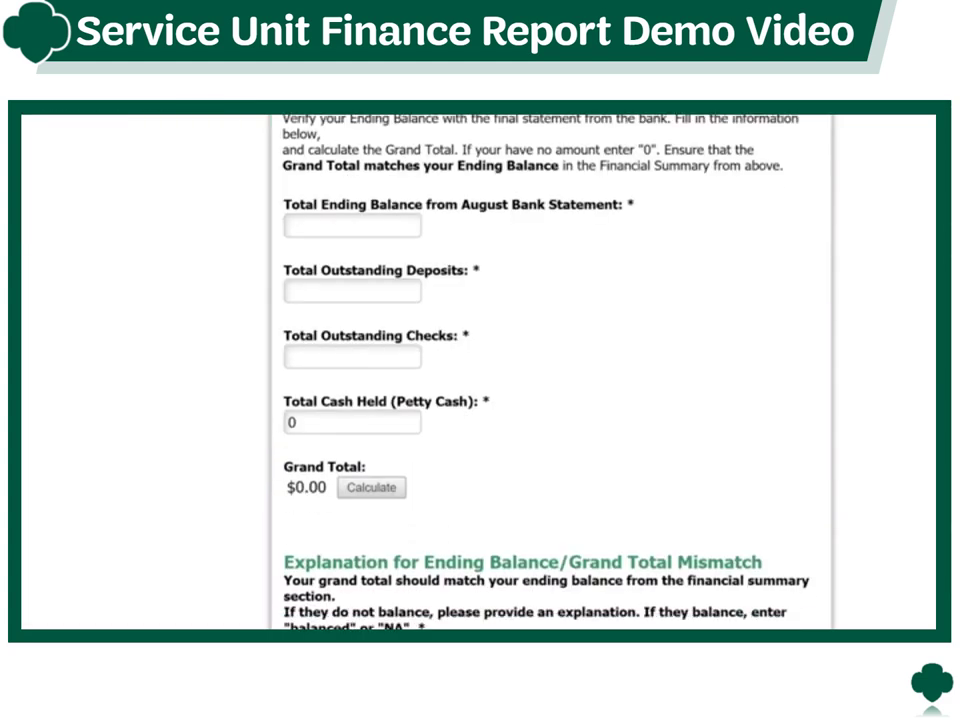
left_click(352, 226)
type("185")
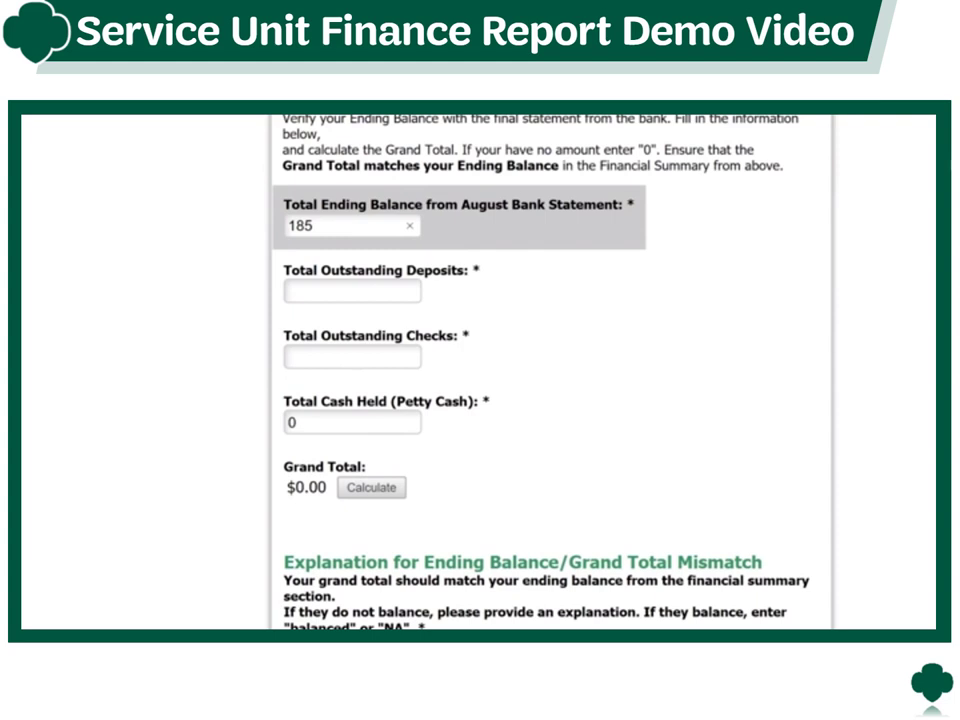
left_click(352, 291)
type("0")
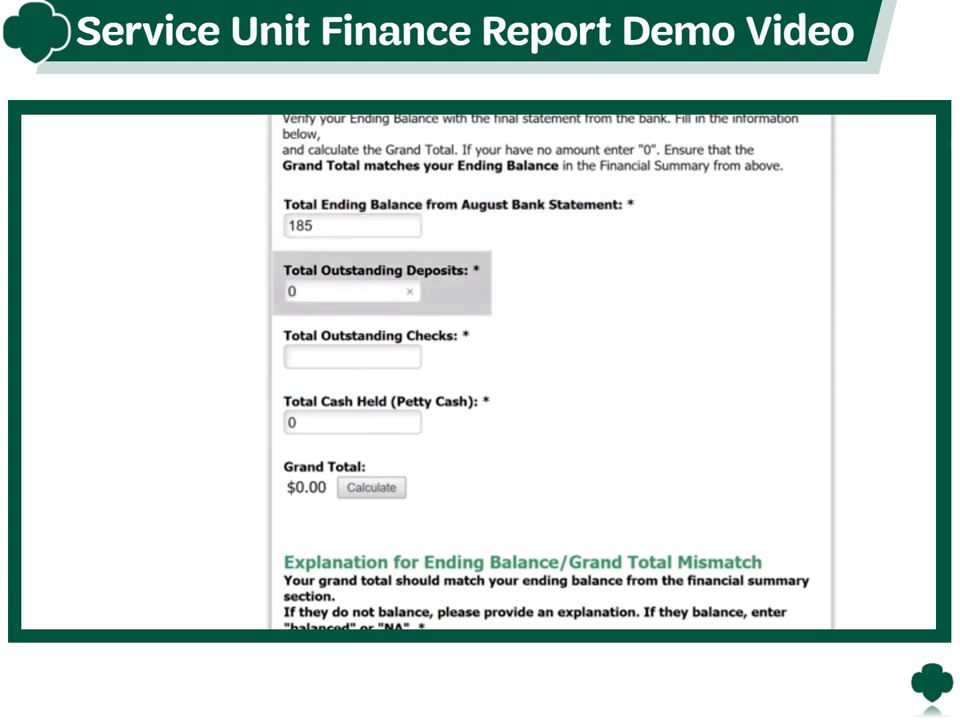
left_click(352, 357)
type("0")
left_click(352, 422)
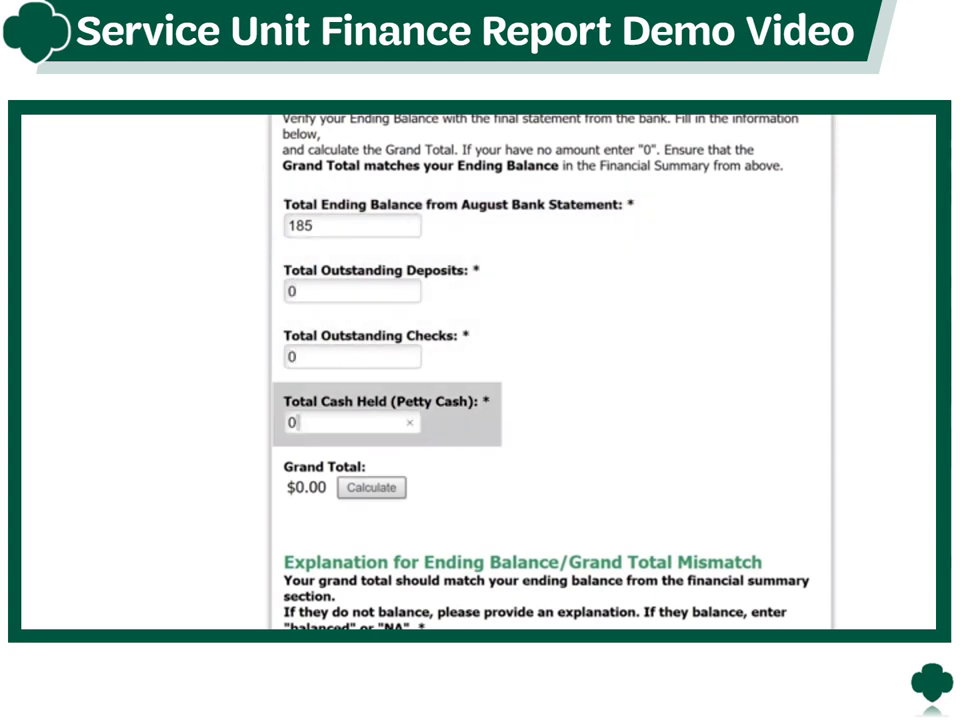
left_click(371, 487)
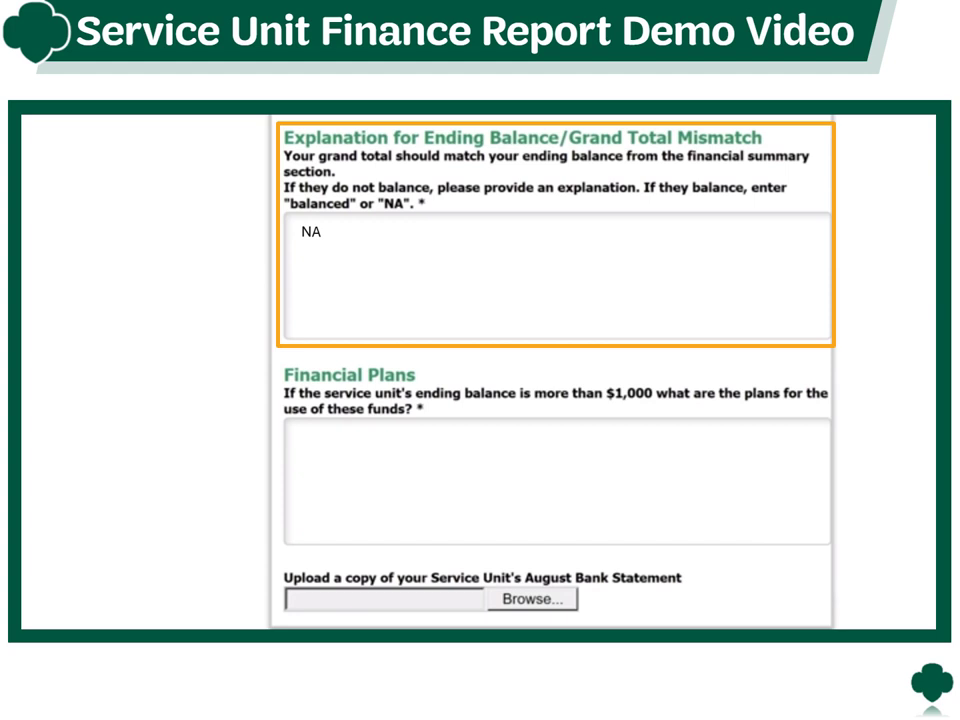
- Enter NA in the explanation field and Wells Fargo as the bank name
type("NA")
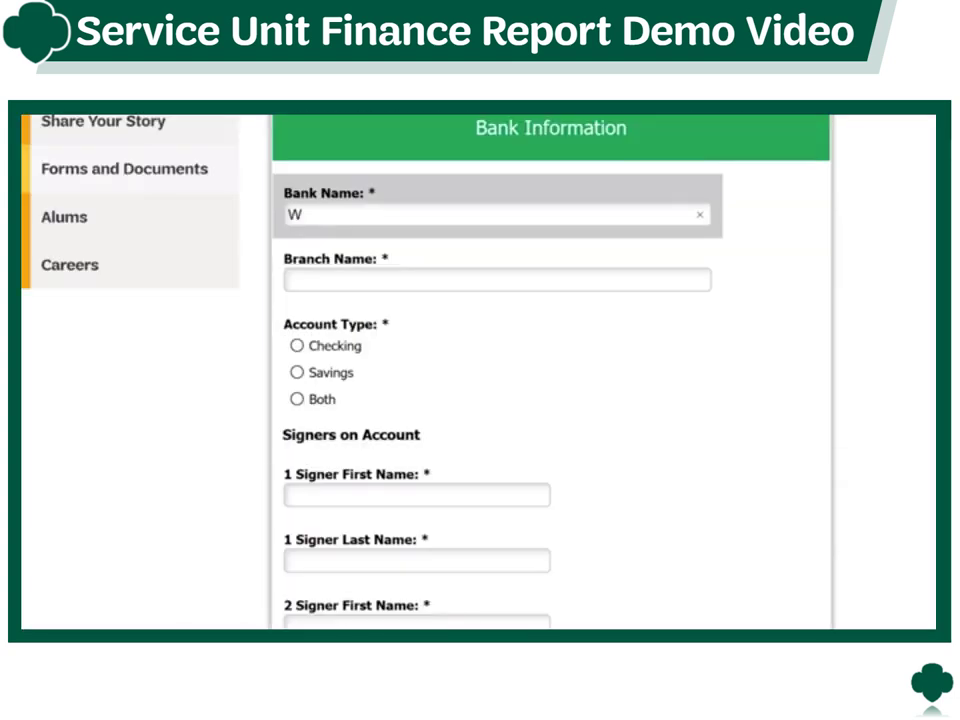
type("ells Fargo")
key("Tab")
- Enter branch 'Wells Fargo -Alameda Branch', mark it Checking, and enter the three signers' names
type("Wells Fargo -Alameda Branch")
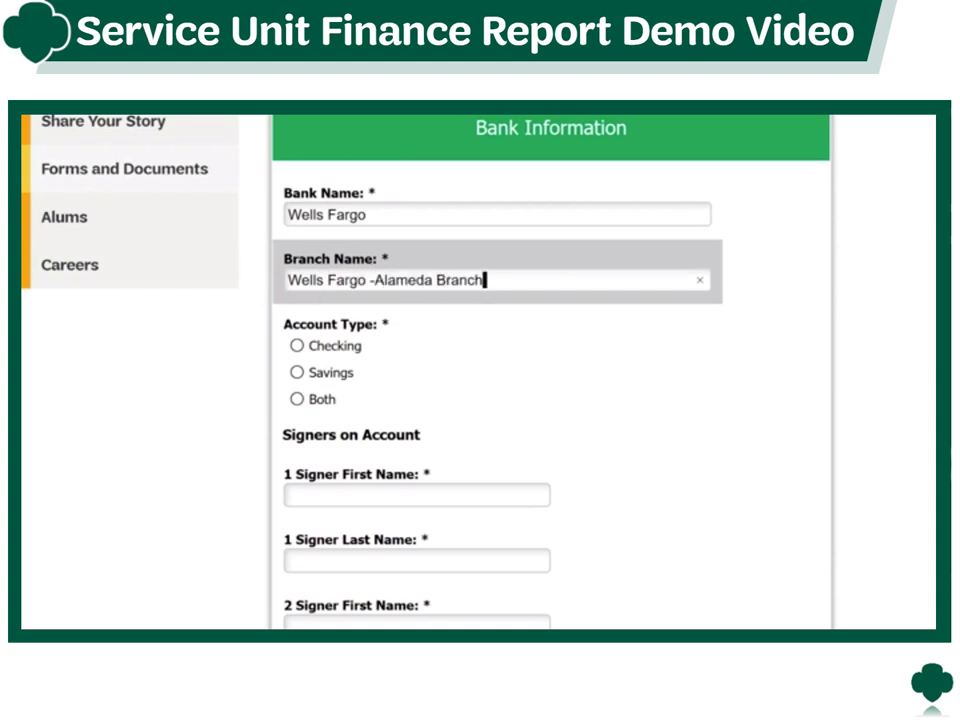
key("Tab")
key("space")
key("Tab")
key("Tab")
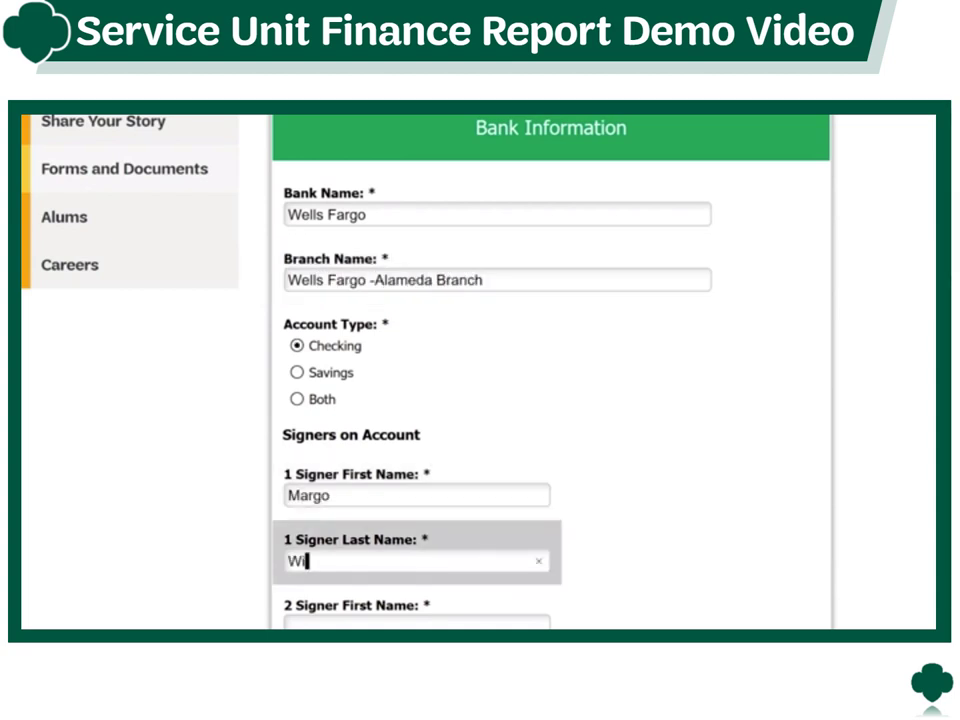
key("Tab")
type("Lisa")
key("Tab")
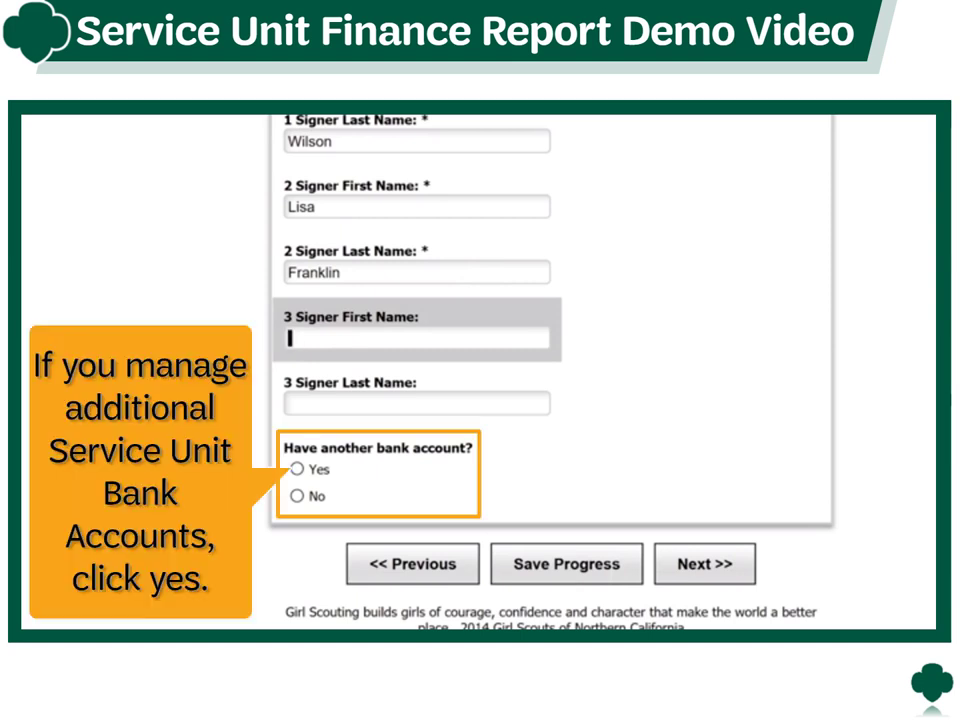
key("Tab")
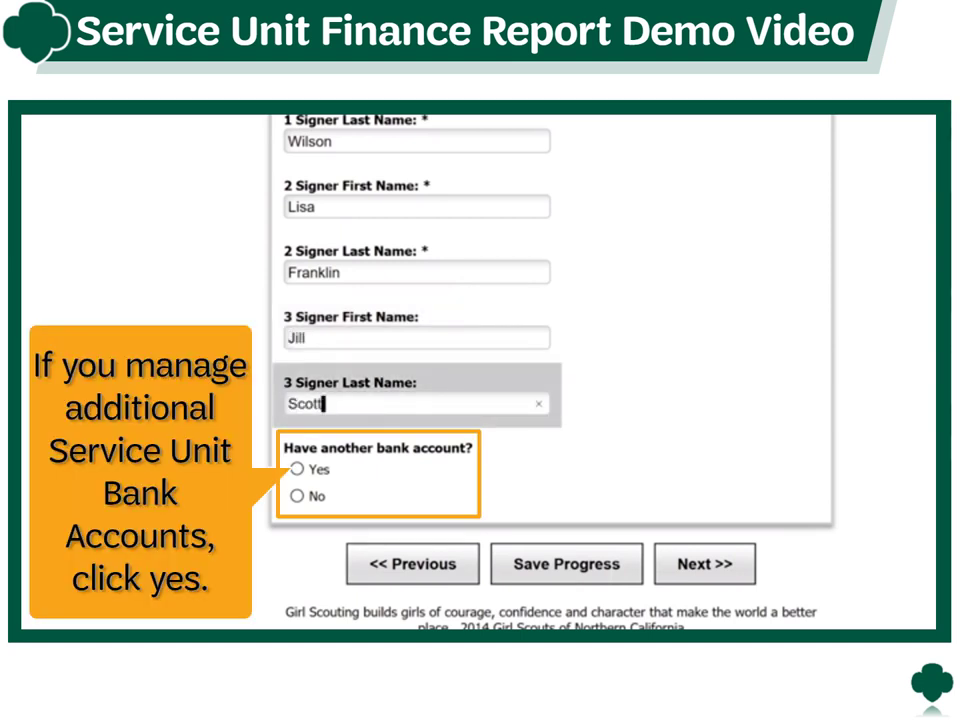
- Answer No to having another bank account
left_click(297, 468)
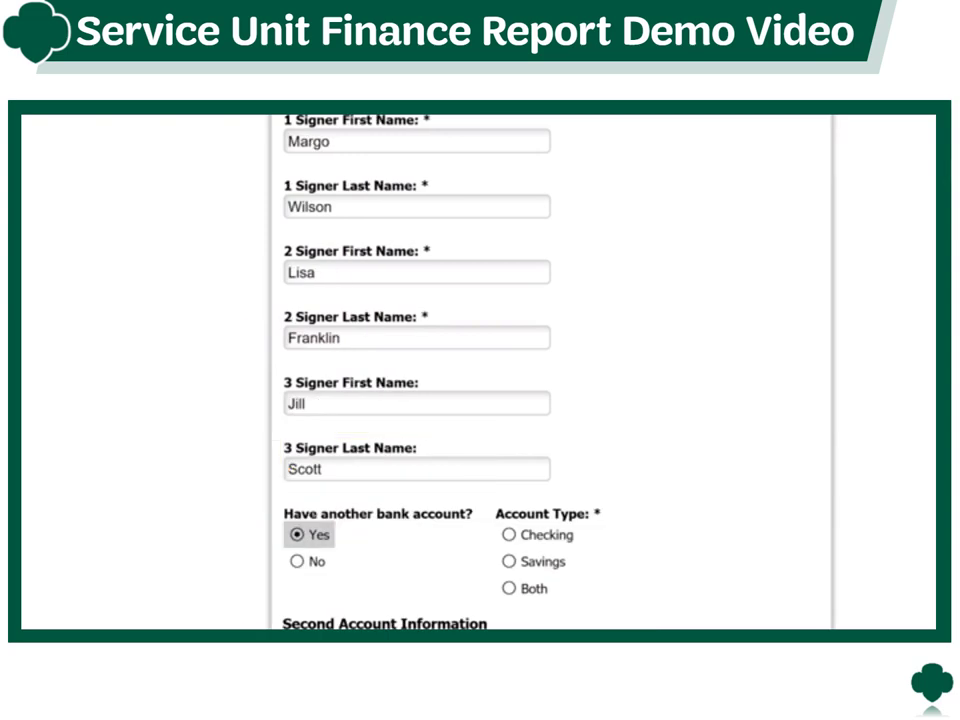
scroll(550, 370, "down", 5)
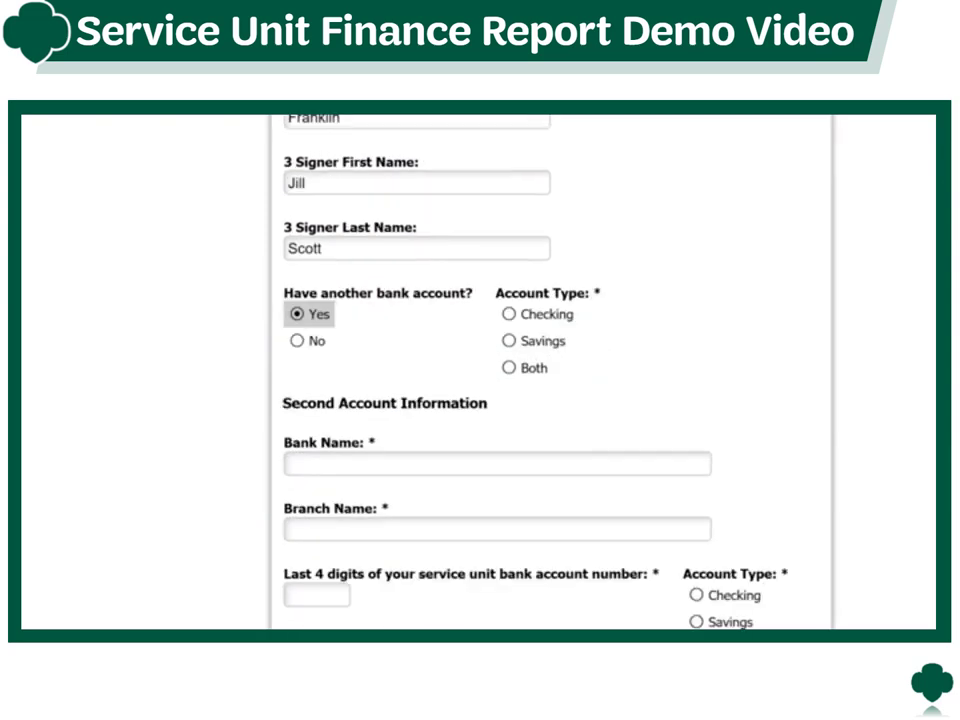
scroll(550, 370, "up", 5)
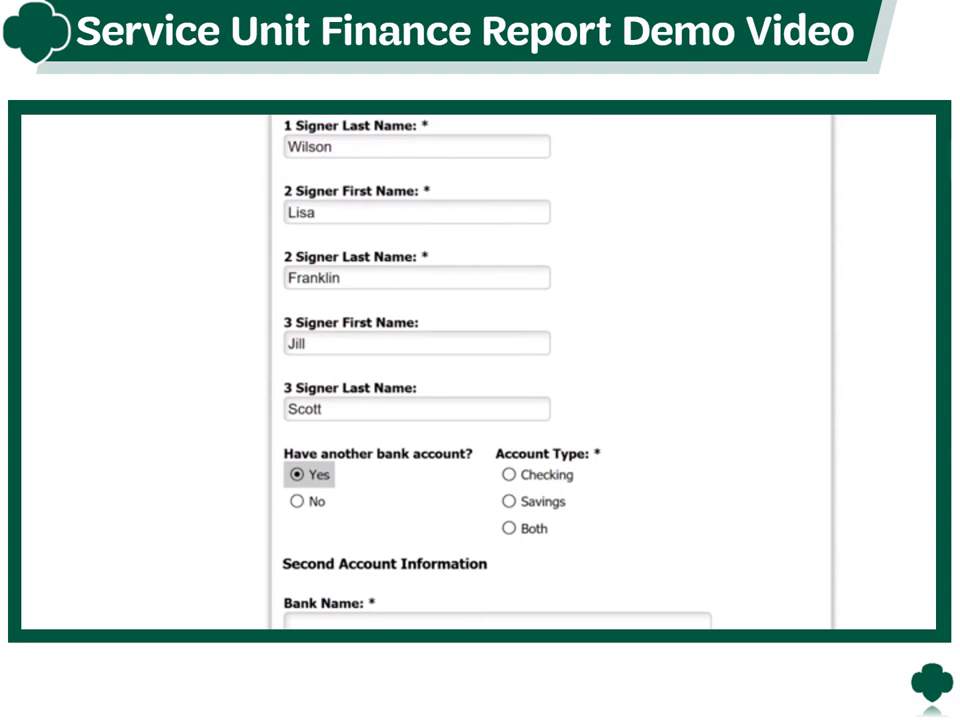
left_click(297, 501)
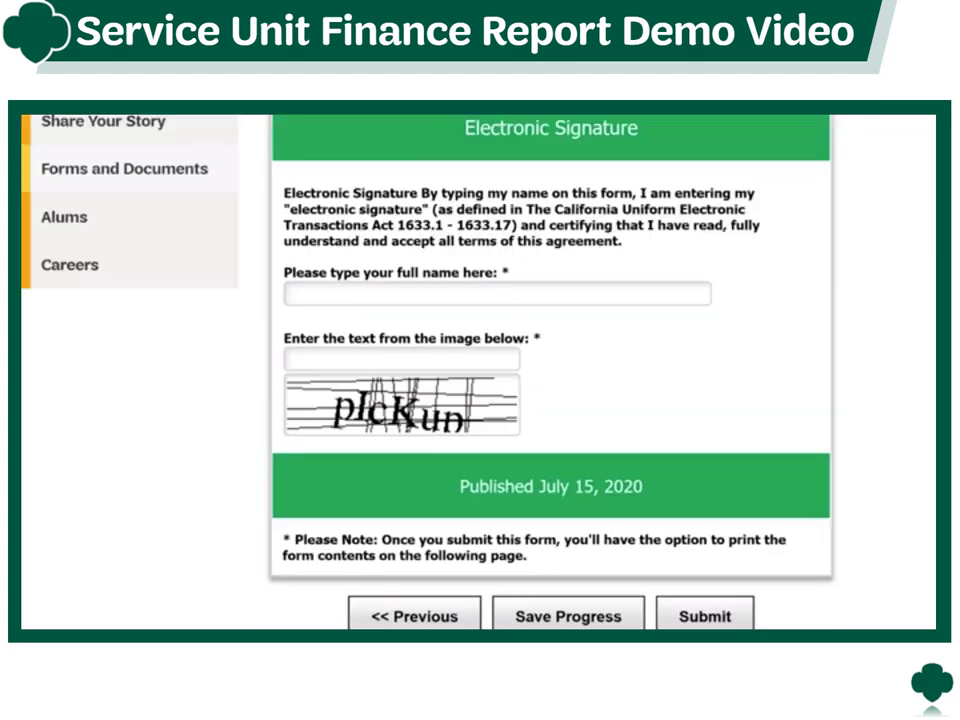
- Sign with the treasurer's full name and enter the image verification text
left_click(497, 293)
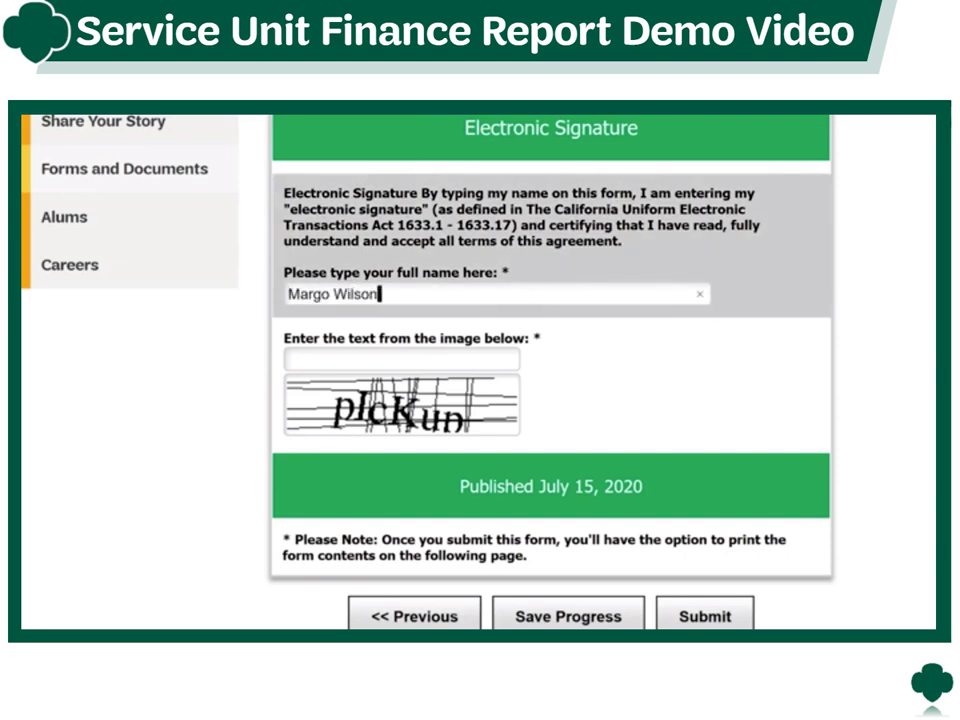
left_click(400, 359)
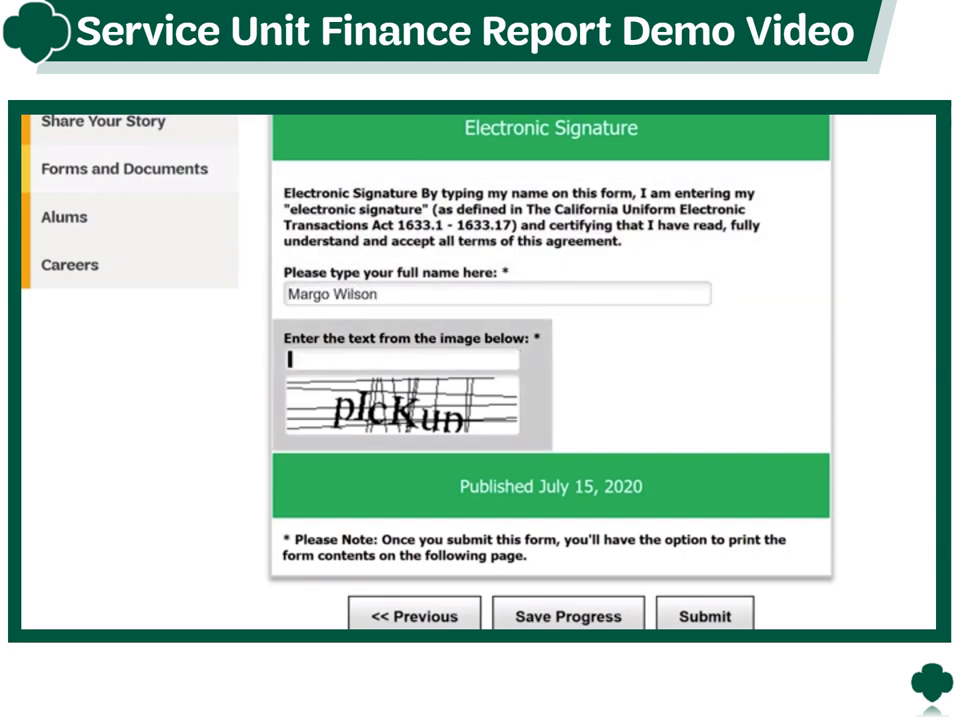
type("plcKun")
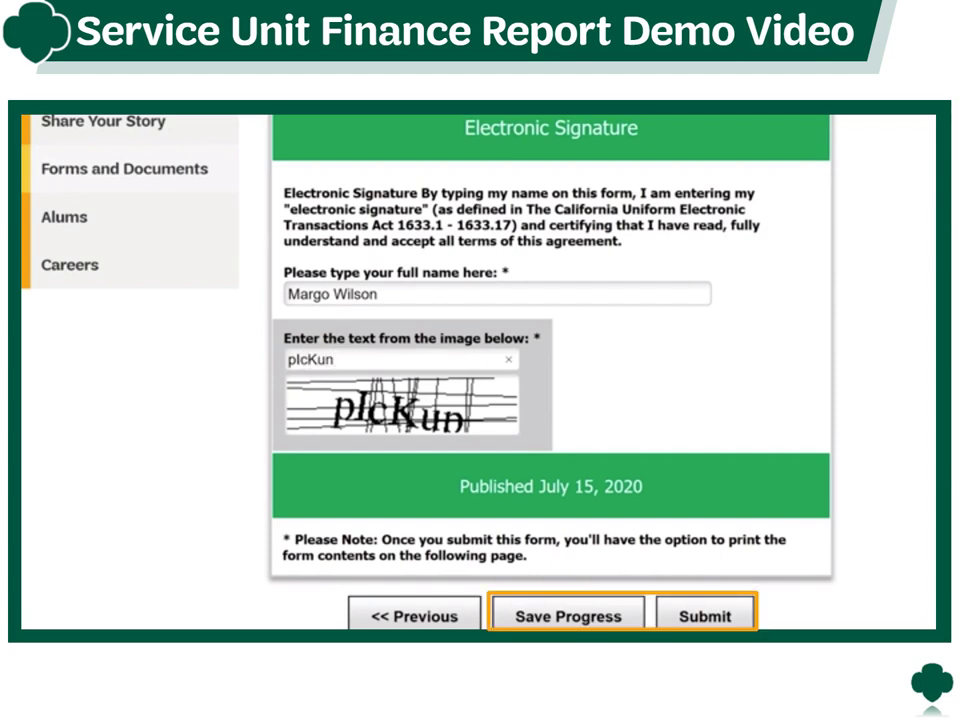